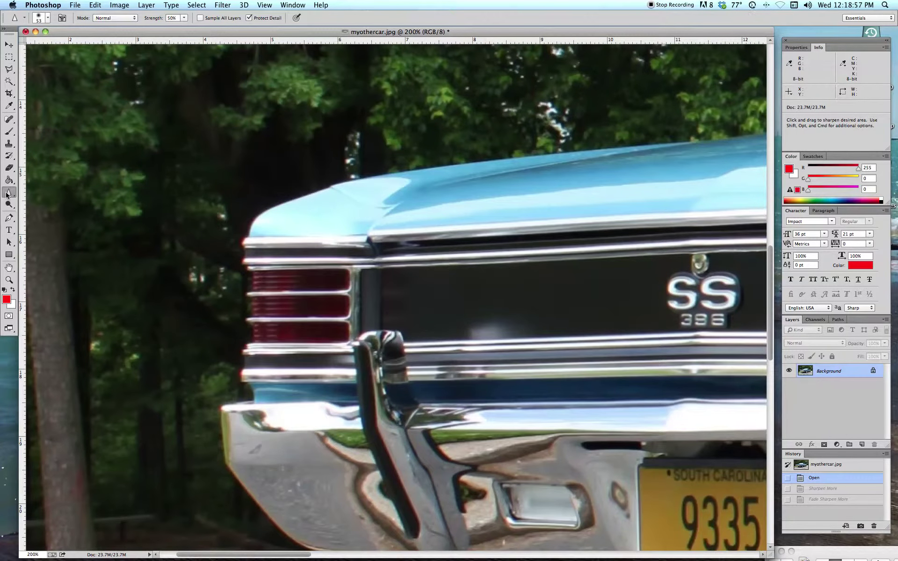
- Sharpen the car's left taillight with the Sharpen tool, using a soft 53 px brush at 50% strength
{"action": "left_click", "coordinate": [7, 194]}
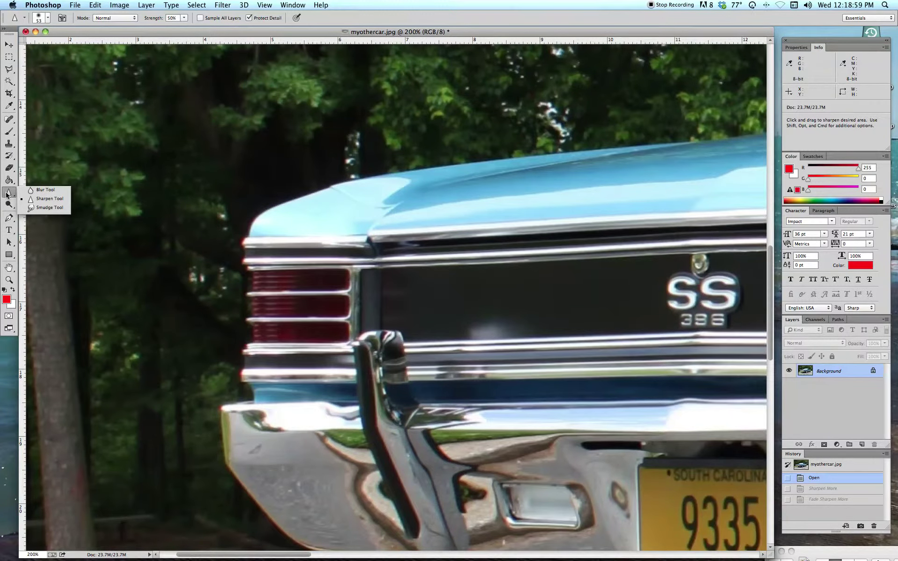
{"action": "left_click", "coordinate": [45, 200]}
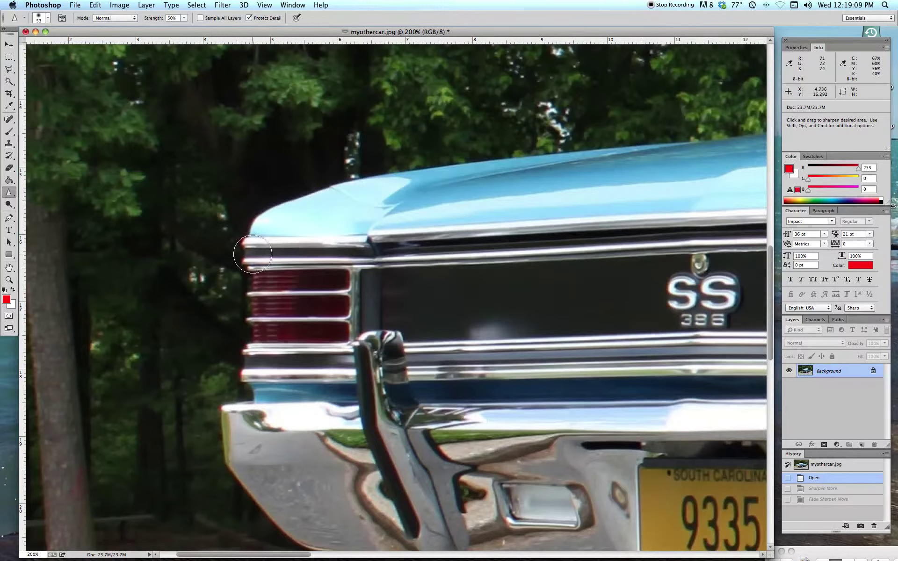
{"action": "left_click", "coordinate": [48, 18]}
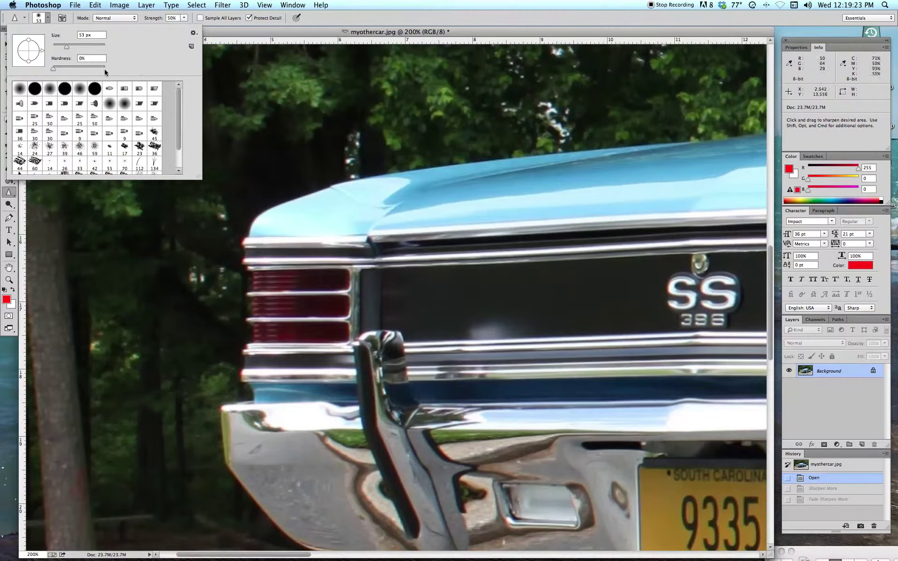
{"action": "left_click", "coordinate": [307, 30]}
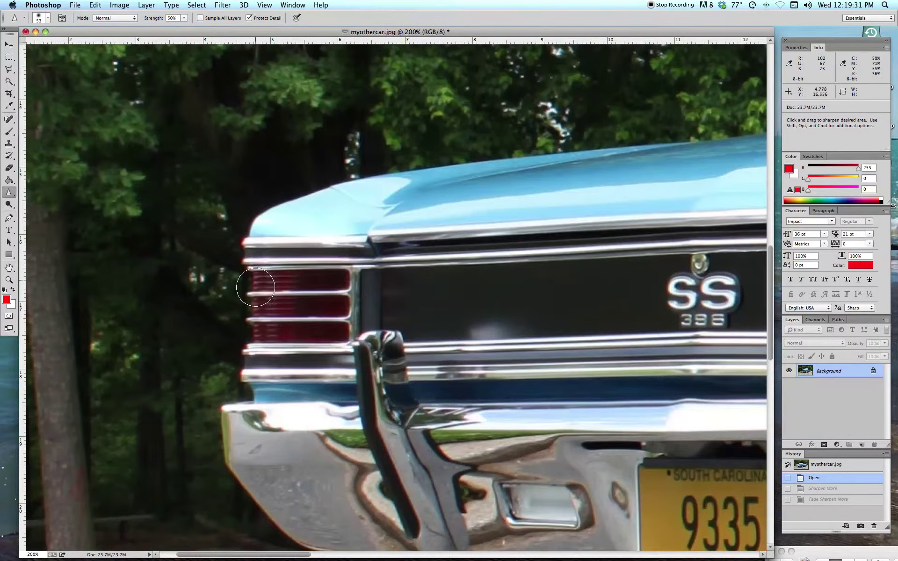
{"action": "mouse_move", "coordinate": [256, 270]}
{"action": "left_mouse_down"}
{"action": "mouse_move", "coordinate": [257, 332]}
{"action": "mouse_move", "coordinate": [255, 262]}
{"action": "mouse_move", "coordinate": [257, 271]}
{"action": "left_mouse_up"}
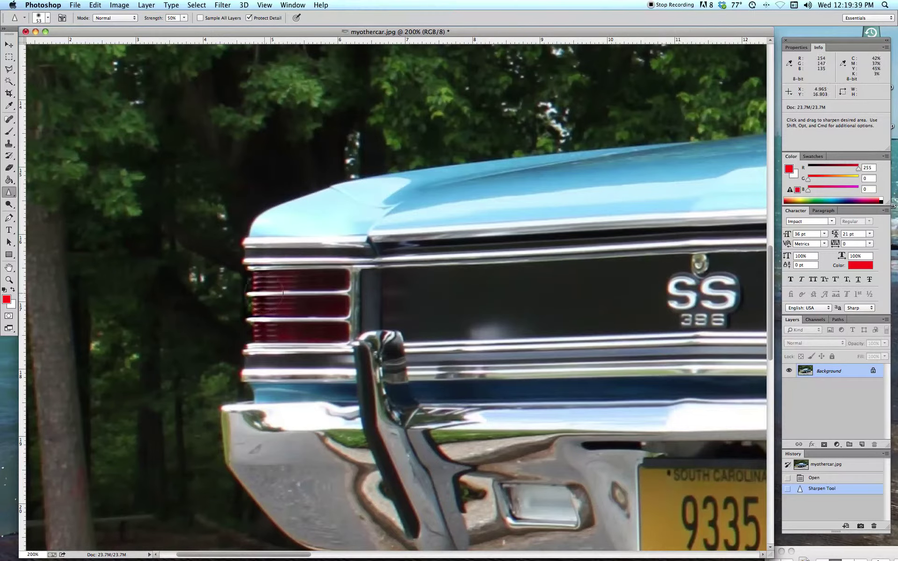
{"action": "mouse_move", "coordinate": [286, 292]}
{"action": "left_mouse_down"}
{"action": "mouse_move", "coordinate": [265, 289]}
{"action": "mouse_move", "coordinate": [278, 295]}
{"action": "mouse_move", "coordinate": [259, 304]}
{"action": "mouse_move", "coordinate": [281, 277]}
{"action": "mouse_move", "coordinate": [256, 297]}
{"action": "mouse_move", "coordinate": [289, 289]}
{"action": "mouse_move", "coordinate": [270, 314]}
{"action": "mouse_move", "coordinate": [297, 298]}
{"action": "mouse_move", "coordinate": [244, 319]}
{"action": "mouse_move", "coordinate": [272, 297]}
{"action": "mouse_move", "coordinate": [290, 327]}
{"action": "left_mouse_up"}
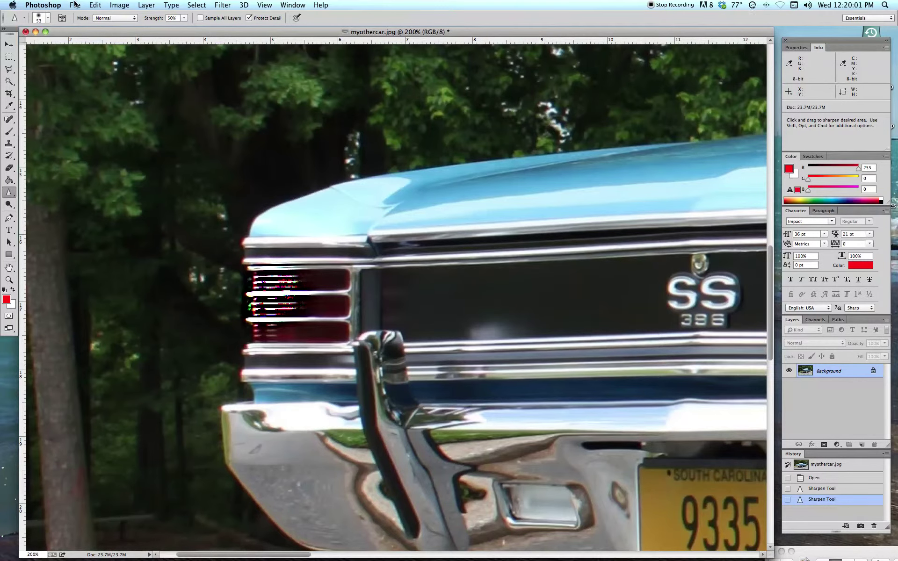
- Try fading the last sharpening stroke to about 18% opacity, cancel the fade, and revert the photo to its opened state
{"action": "left_click", "coordinate": [94, 5]}
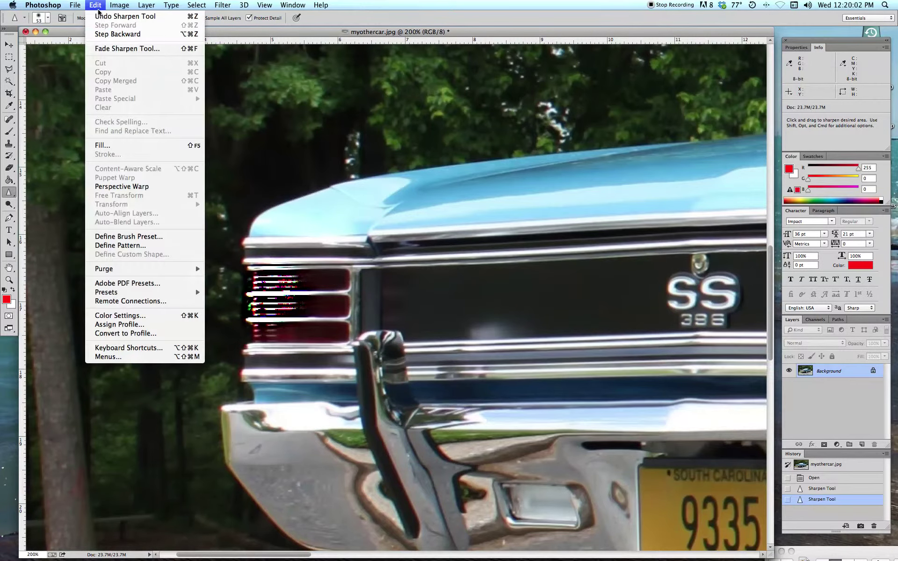
{"action": "left_click", "coordinate": [102, 49]}
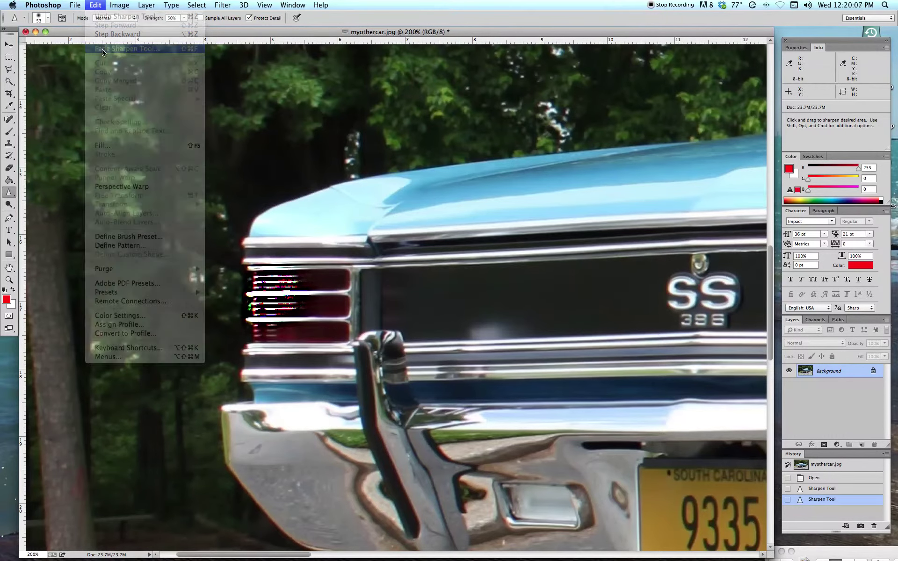
{"action": "left_click_drag", "start_coordinate": [469, 275], "coordinate": [383, 271]}
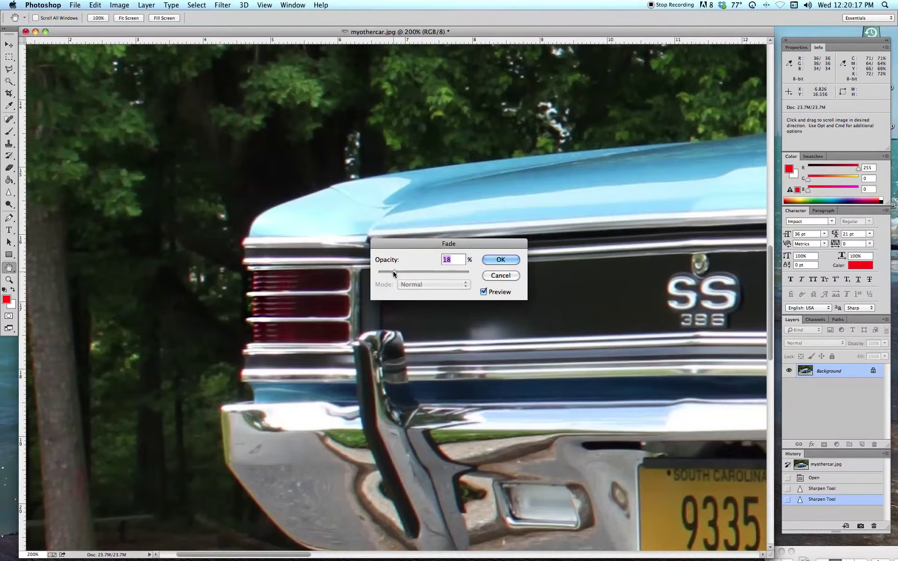
{"action": "mouse_move", "coordinate": [382, 271]}
{"action": "left_mouse_down"}
{"action": "mouse_move", "coordinate": [376, 271]}
{"action": "mouse_move", "coordinate": [480, 277]}
{"action": "mouse_move", "coordinate": [377, 272]}
{"action": "left_mouse_up"}
{"action": "left_click", "coordinate": [489, 276]}
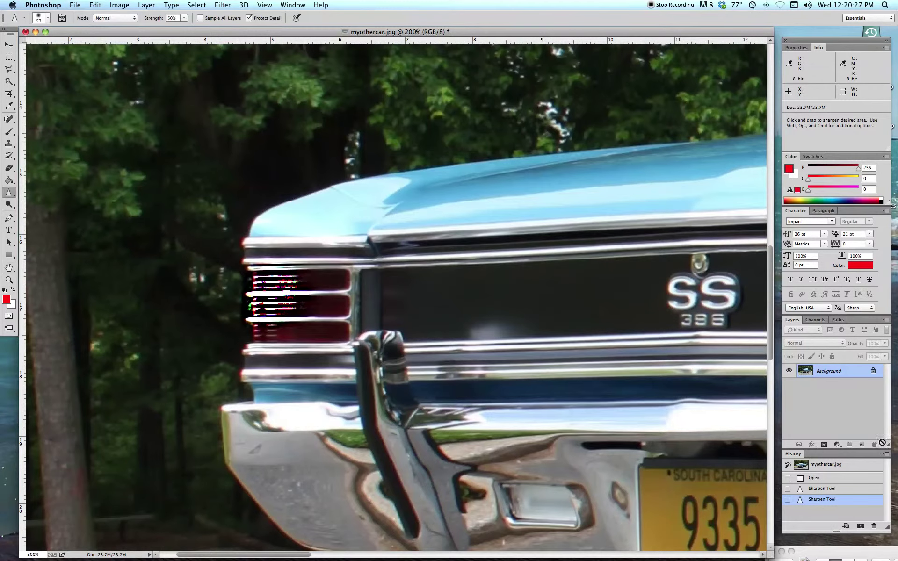
{"action": "left_click", "coordinate": [814, 478]}
- Blur the car's right taillight and its chrome frame with the Blur tool, using a soft 157 px brush at 50% strength
{"action": "scroll", "coordinate": [646, 343], "scroll_direction": "right", "scroll_amount": 10}
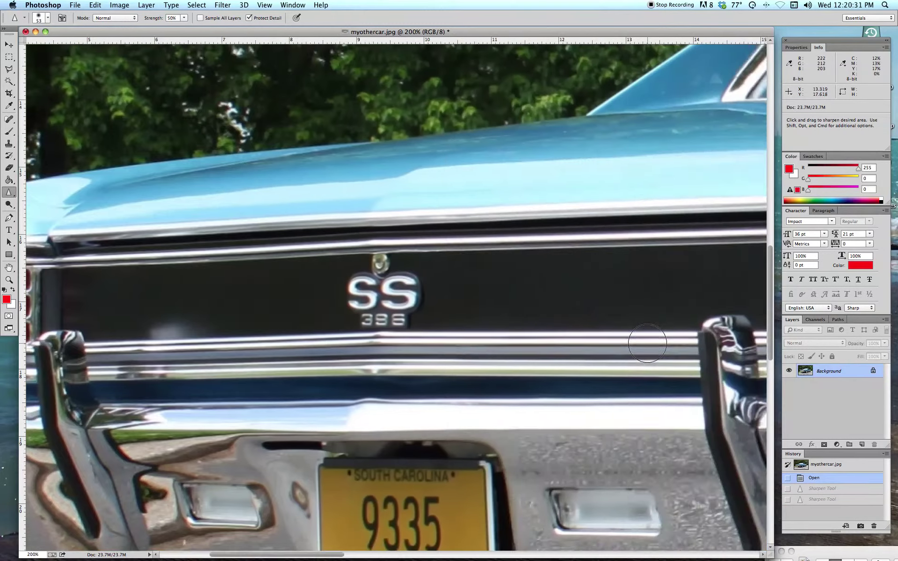
{"action": "scroll", "coordinate": [646, 344], "scroll_direction": "right", "scroll_amount": 10}
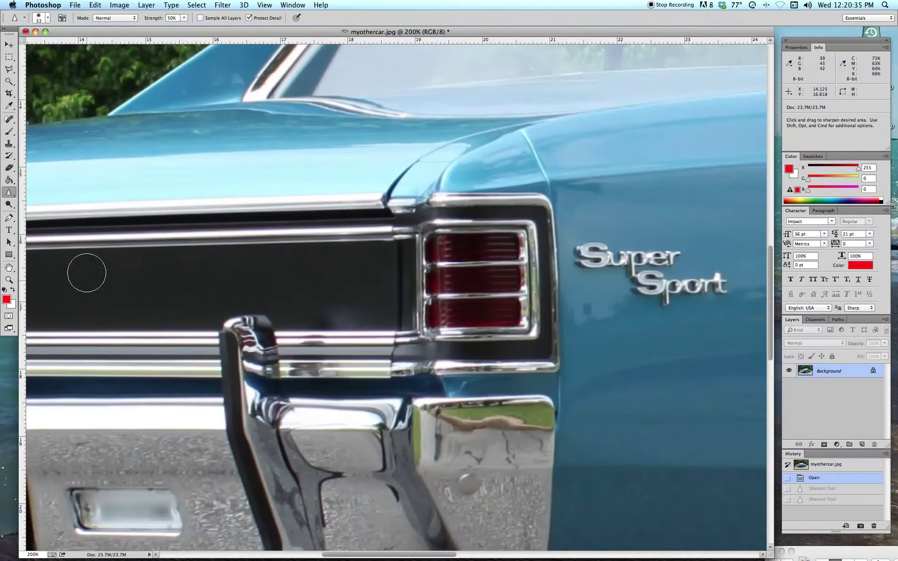
{"action": "left_click", "coordinate": [8, 193]}
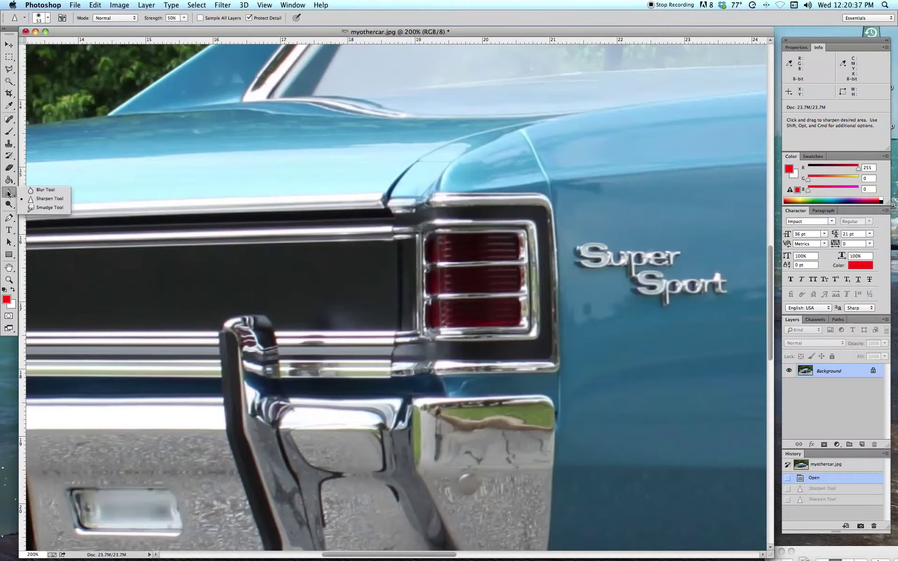
{"action": "left_click", "coordinate": [46, 190]}
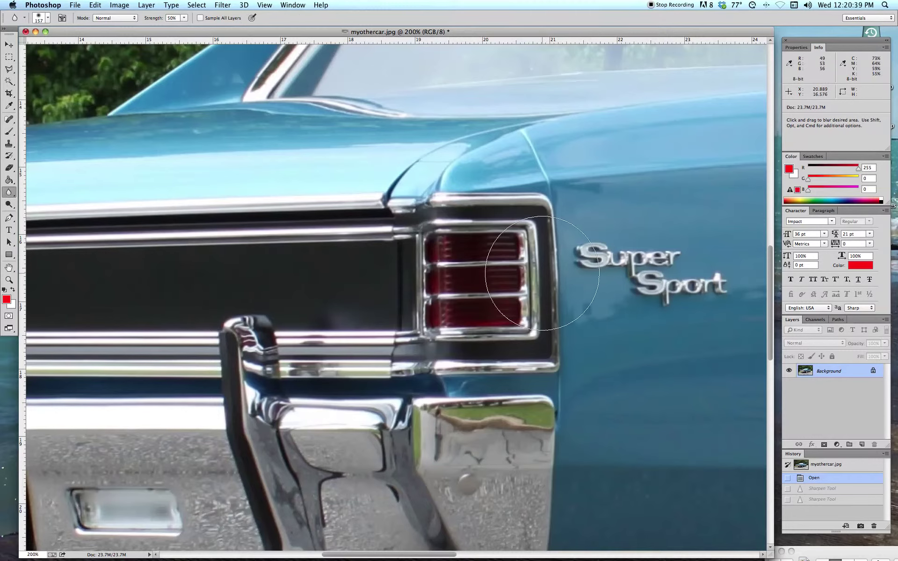
{"action": "mouse_move", "coordinate": [444, 259]}
{"action": "left_mouse_down"}
{"action": "mouse_move", "coordinate": [534, 342]}
{"action": "mouse_move", "coordinate": [481, 247]}
{"action": "mouse_move", "coordinate": [485, 265]}
{"action": "mouse_move", "coordinate": [450, 246]}
{"action": "mouse_move", "coordinate": [432, 315]}
{"action": "mouse_move", "coordinate": [538, 241]}
{"action": "mouse_move", "coordinate": [470, 242]}
{"action": "mouse_move", "coordinate": [577, 308]}
{"action": "mouse_move", "coordinate": [481, 262]}
{"action": "mouse_move", "coordinate": [436, 293]}
{"action": "mouse_move", "coordinate": [518, 307]}
{"action": "mouse_move", "coordinate": [471, 286]}
{"action": "left_mouse_up"}
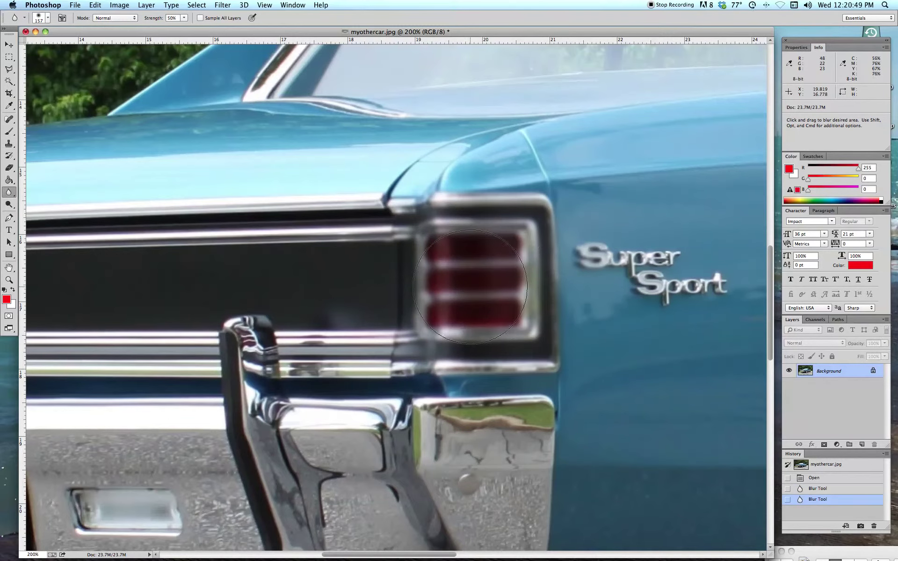
- Try fading the last blur stroke to 21% and 5% opacity, cancel the fade, and revert the photo to its opened state
{"action": "left_click", "coordinate": [75, 4]}
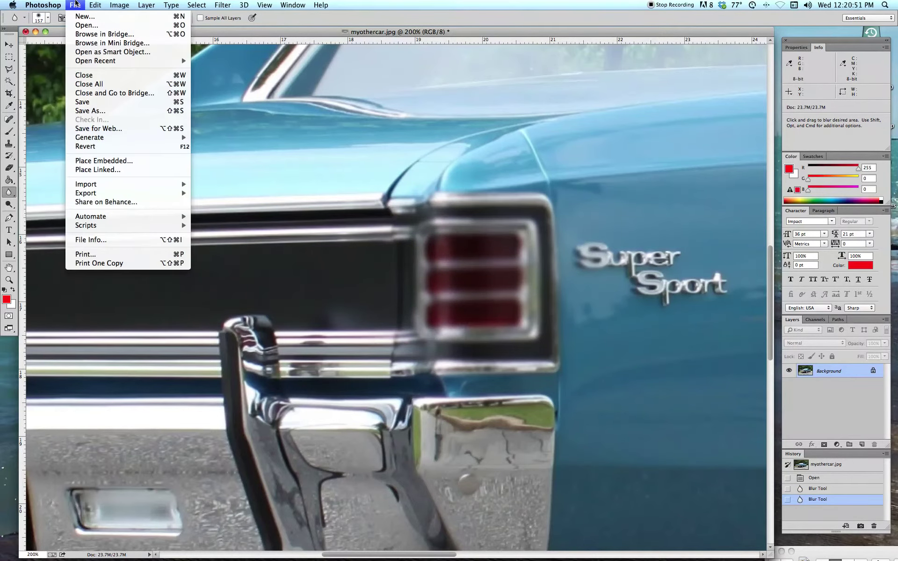
{"action": "mouse_move", "coordinate": [93, 3]}
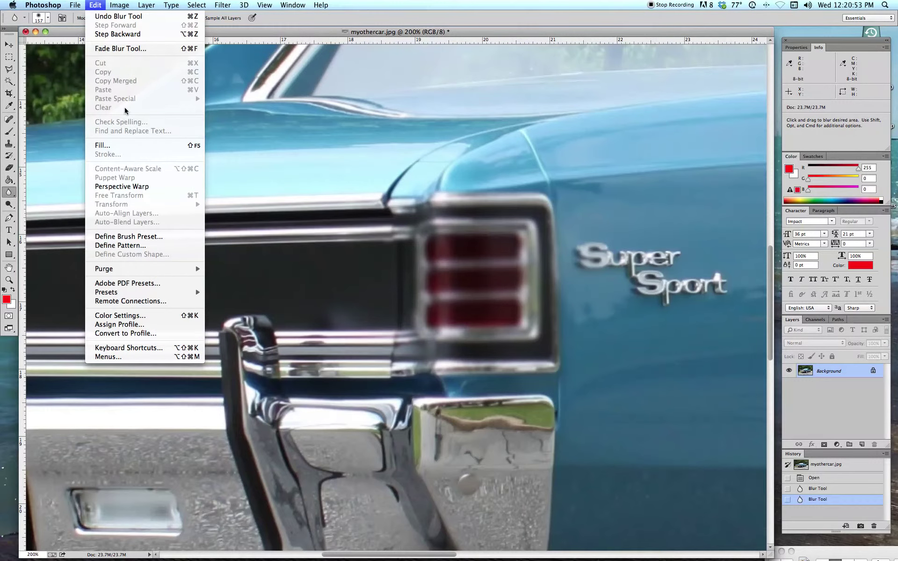
{"action": "left_click", "coordinate": [110, 49]}
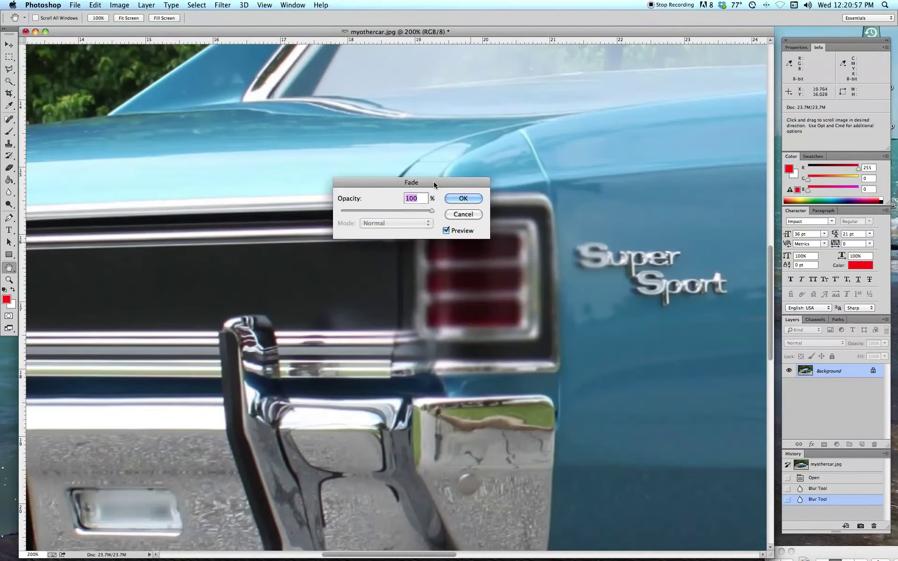
{"action": "left_click_drag", "start_coordinate": [404, 125], "coordinate": [332, 125]}
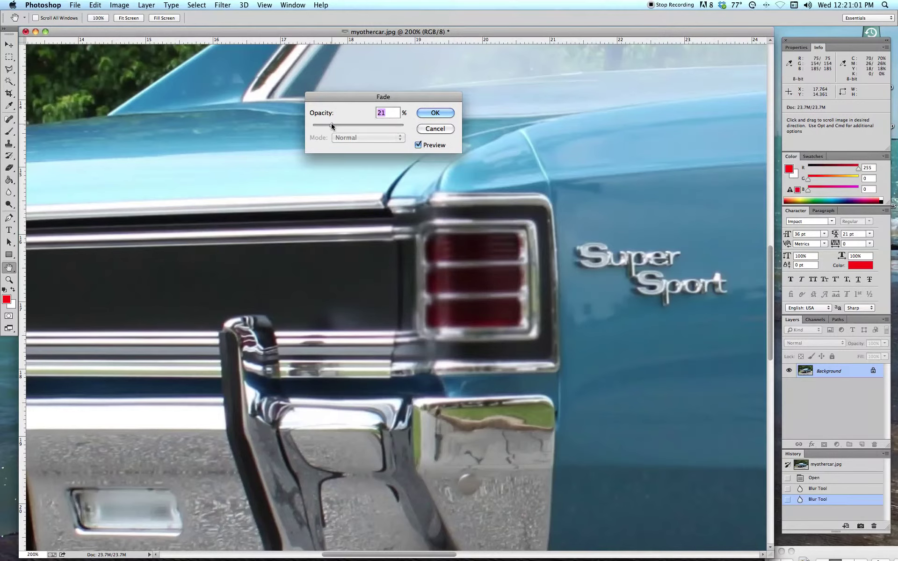
{"action": "left_click_drag", "start_coordinate": [331, 122], "coordinate": [317, 123]}
{"action": "left_click", "coordinate": [441, 131]}
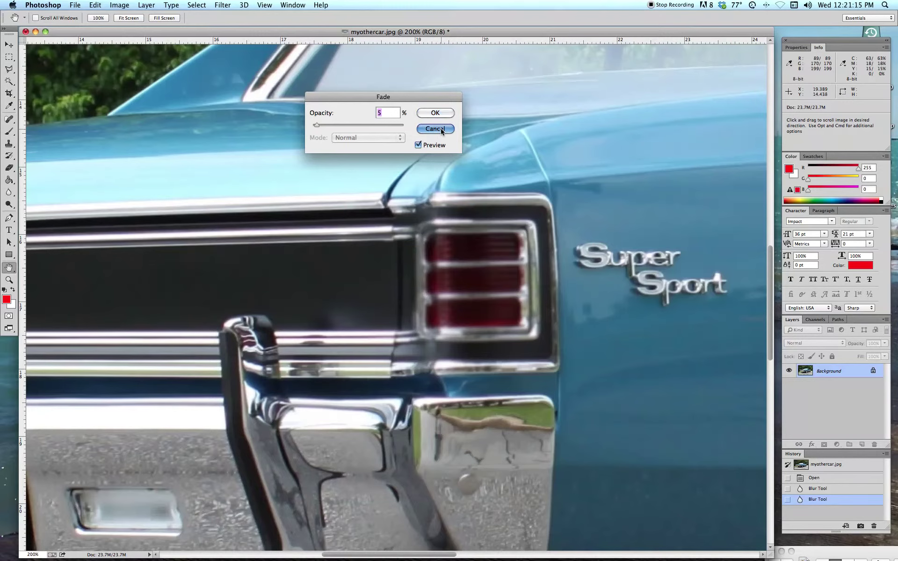
{"action": "left_click", "coordinate": [815, 478]}
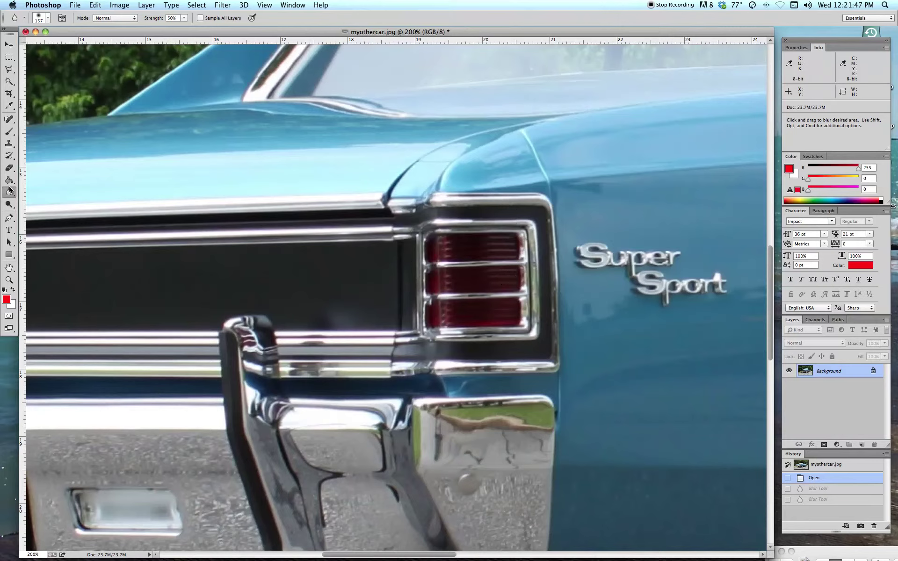
- Smudge the corners of the right taillight outward with the Smudge tool, using a soft 103 px brush at 50% strength
{"action": "left_click_drag", "start_coordinate": [6, 196], "coordinate": [41, 209]}
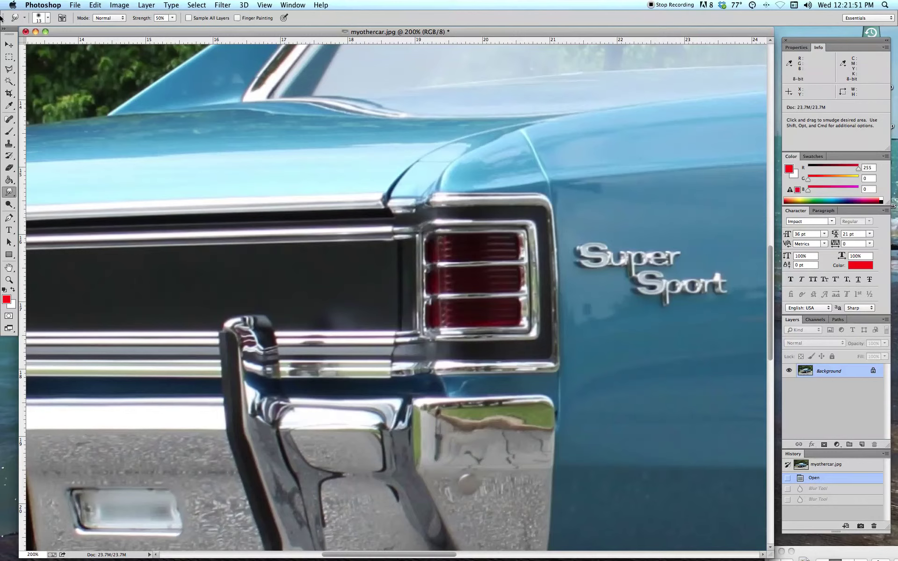
{"action": "left_click", "coordinate": [48, 18]}
{"action": "left_click_drag", "start_coordinate": [56, 47], "coordinate": [79, 47]}
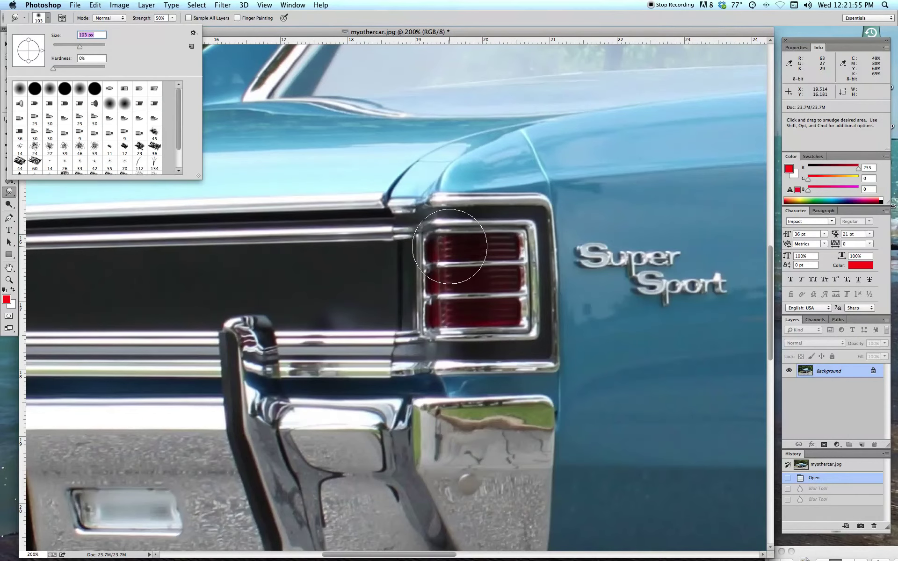
{"action": "mouse_move", "coordinate": [445, 250]}
{"action": "left_mouse_down"}
{"action": "mouse_move", "coordinate": [565, 212]}
{"action": "mouse_move", "coordinate": [718, 125]}
{"action": "left_mouse_up"}
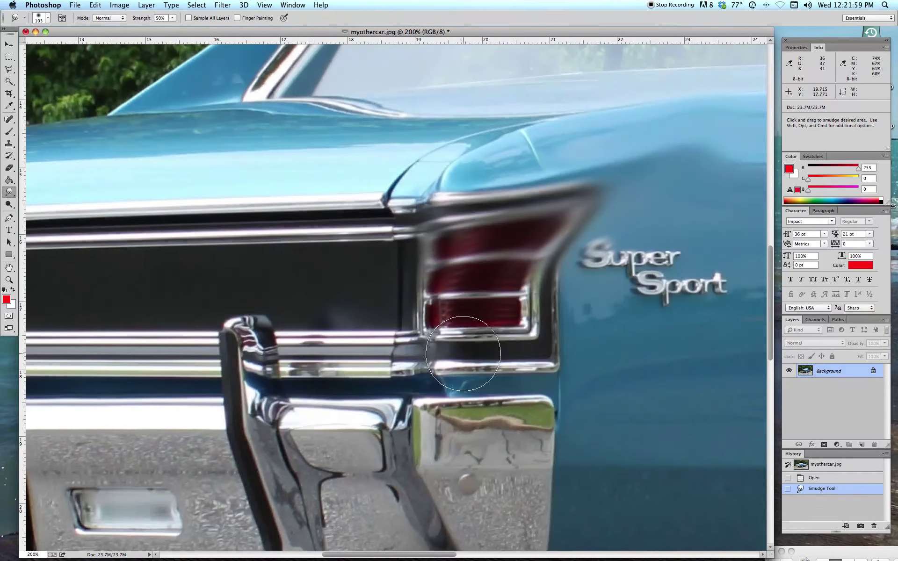
{"action": "mouse_move", "coordinate": [462, 332]}
{"action": "left_mouse_down"}
{"action": "mouse_move", "coordinate": [290, 387]}
{"action": "mouse_move", "coordinate": [178, 392]}
{"action": "left_mouse_up"}
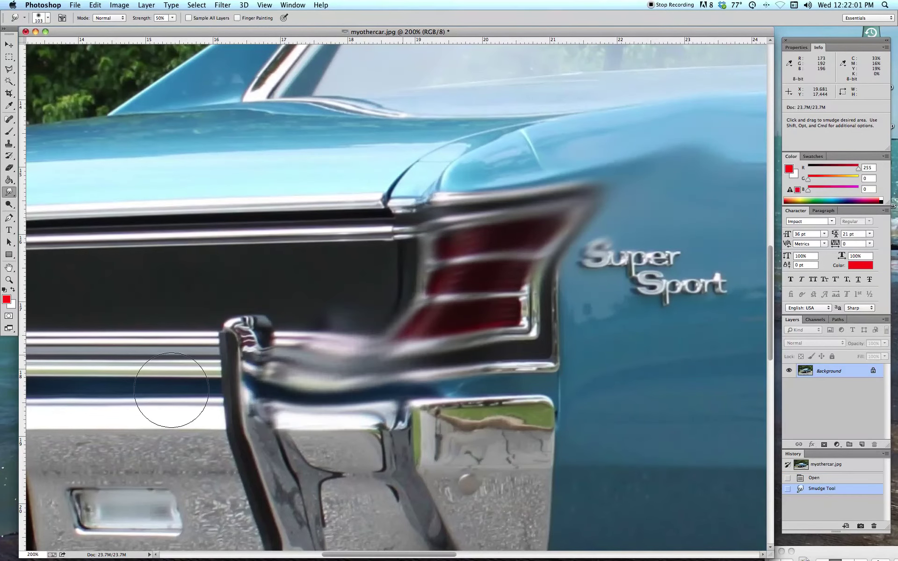
{"action": "mouse_move", "coordinate": [497, 314]}
{"action": "left_mouse_down"}
{"action": "mouse_move", "coordinate": [612, 371]}
{"action": "mouse_move", "coordinate": [669, 415]}
{"action": "left_mouse_up"}
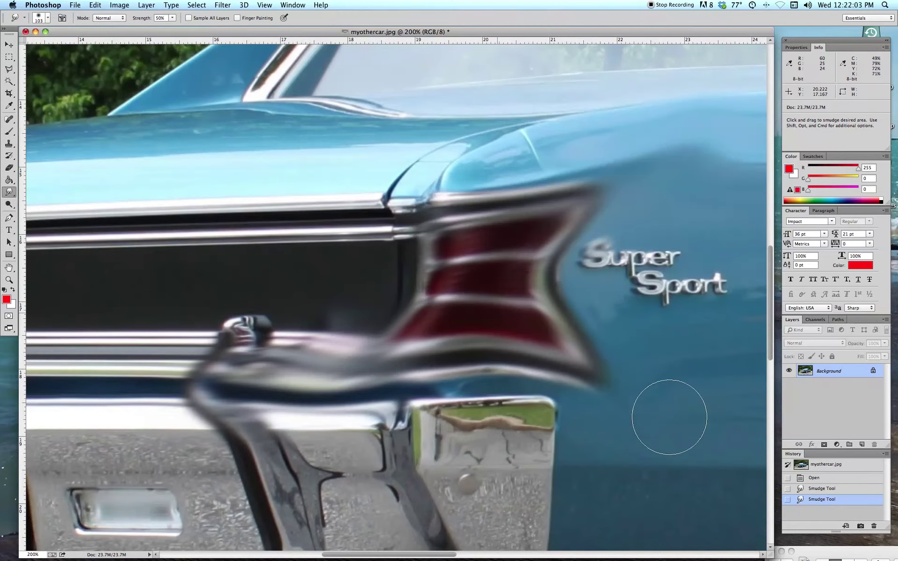
{"action": "left_click_drag", "start_coordinate": [401, 208], "coordinate": [321, 150]}
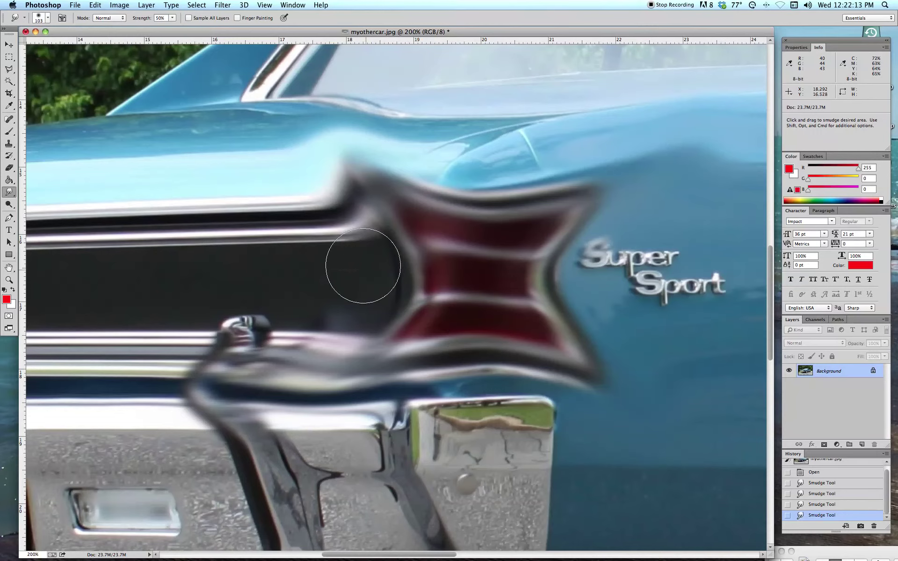
- Smudge the car's trunk lid and roof edge into the dark rear panel, and pull the Super Sport badge downward
{"action": "mouse_move", "coordinate": [346, 108]}
{"action": "left_mouse_down"}
{"action": "mouse_move", "coordinate": [262, 80]}
{"action": "mouse_move", "coordinate": [169, 75]}
{"action": "mouse_move", "coordinate": [125, 191]}
{"action": "left_mouse_up"}
{"action": "mouse_move", "coordinate": [107, 126]}
{"action": "left_mouse_down"}
{"action": "mouse_move", "coordinate": [196, 276]}
{"action": "mouse_move", "coordinate": [321, 263]}
{"action": "left_mouse_up"}
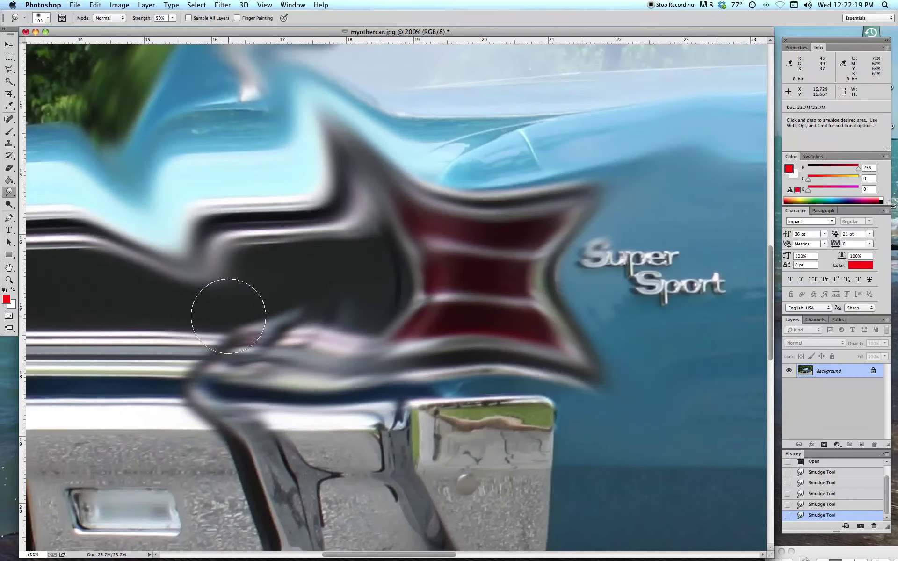
{"action": "left_click_drag", "start_coordinate": [670, 292], "coordinate": [676, 374]}
- Try fading the last smudge stroke to 24% opacity, cancel the fade, and revert the photo to its opened state
{"action": "scroll", "coordinate": [693, 446], "scroll_direction": "right", "scroll_amount": 2}
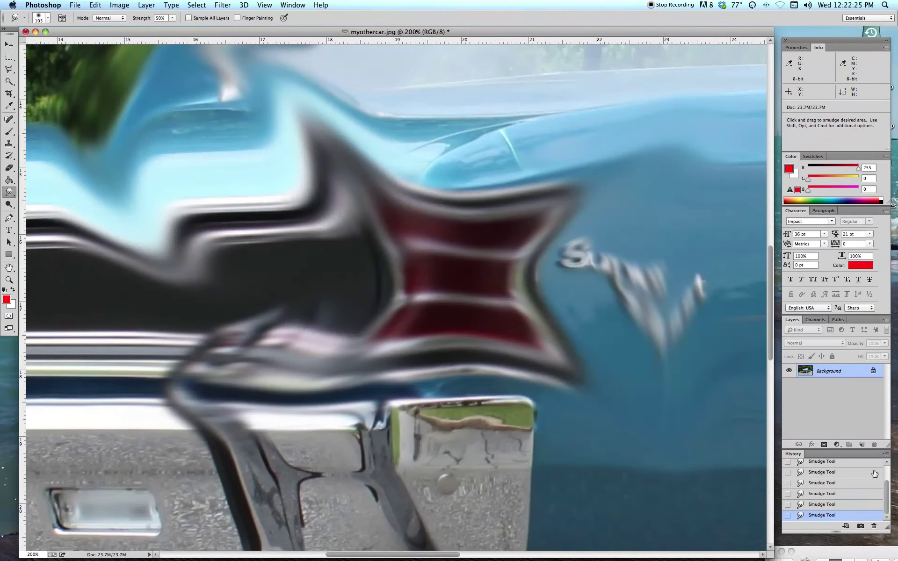
{"action": "scroll", "coordinate": [848, 478], "scroll_direction": "up", "scroll_amount": 5}
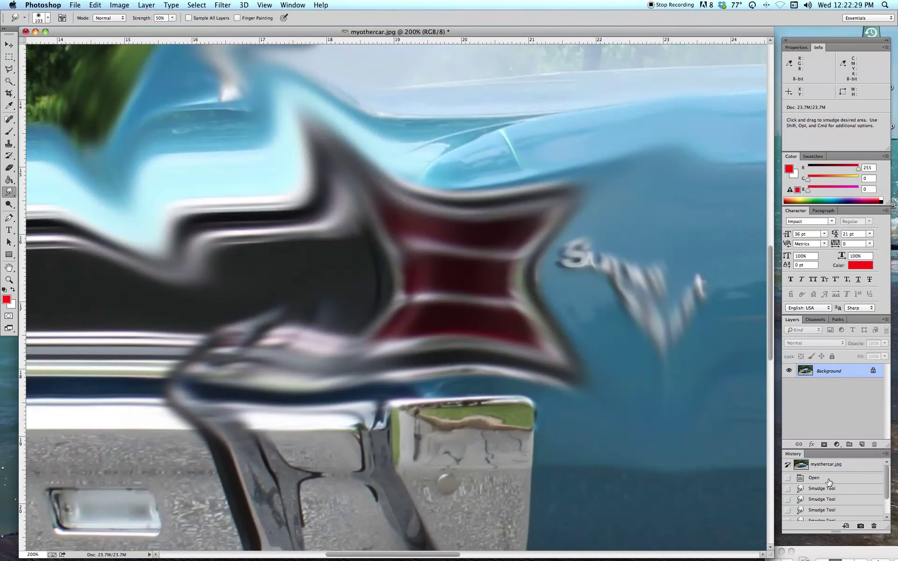
{"action": "left_click", "coordinate": [75, 5]}
{"action": "mouse_move", "coordinate": [92, 4]}
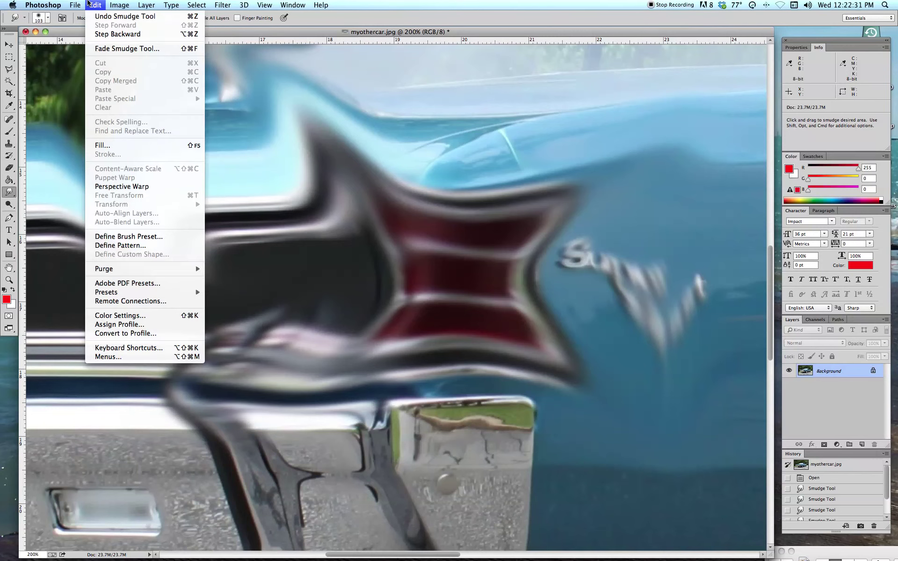
{"action": "left_click", "coordinate": [108, 48]}
{"action": "left_click_drag", "start_coordinate": [371, 125], "coordinate": [334, 125]}
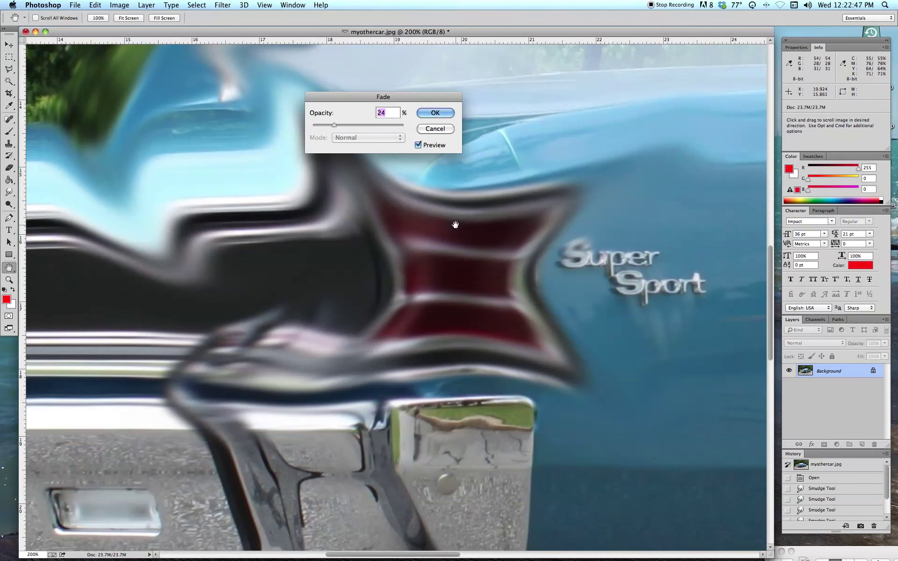
{"action": "left_click", "coordinate": [435, 129]}
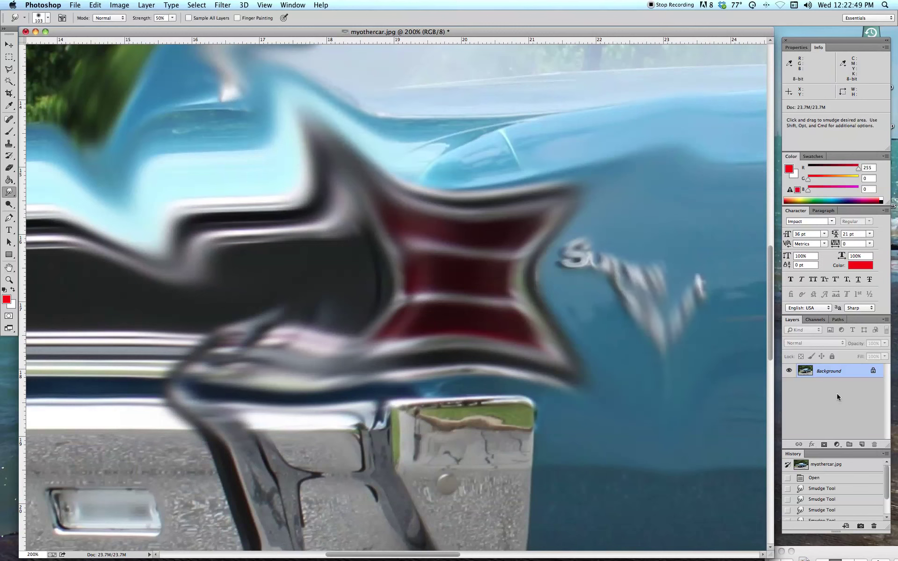
{"action": "left_click", "coordinate": [814, 478]}
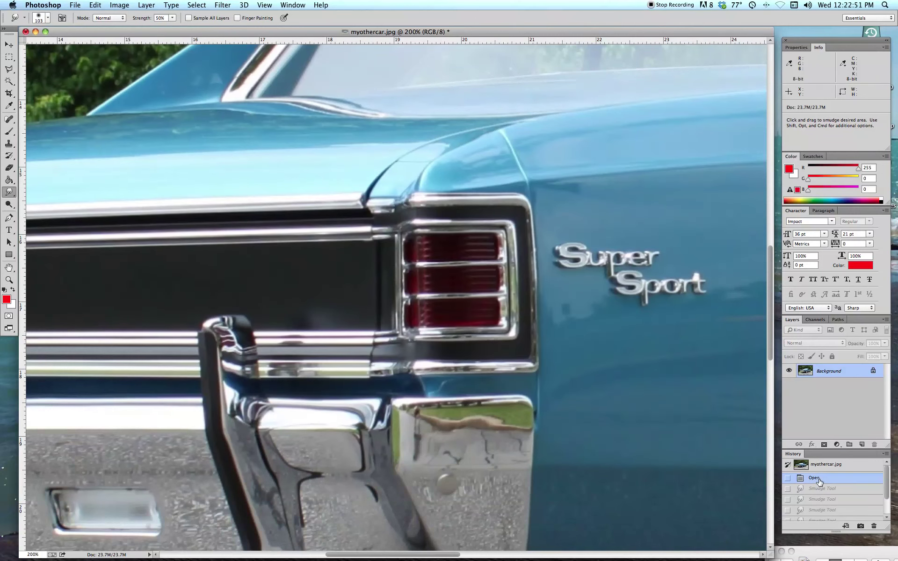